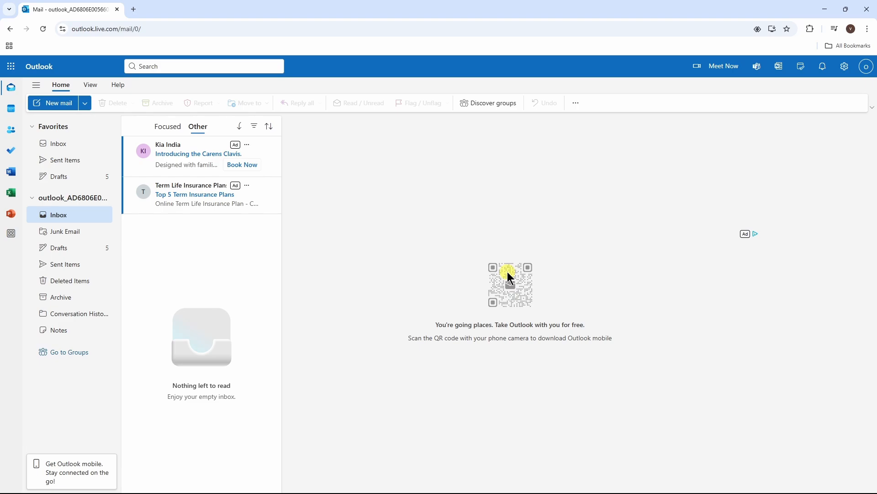
- Open the To Do view and look through the My Day and Important lists
{"action": "left_click", "coordinate": [12, 153]}
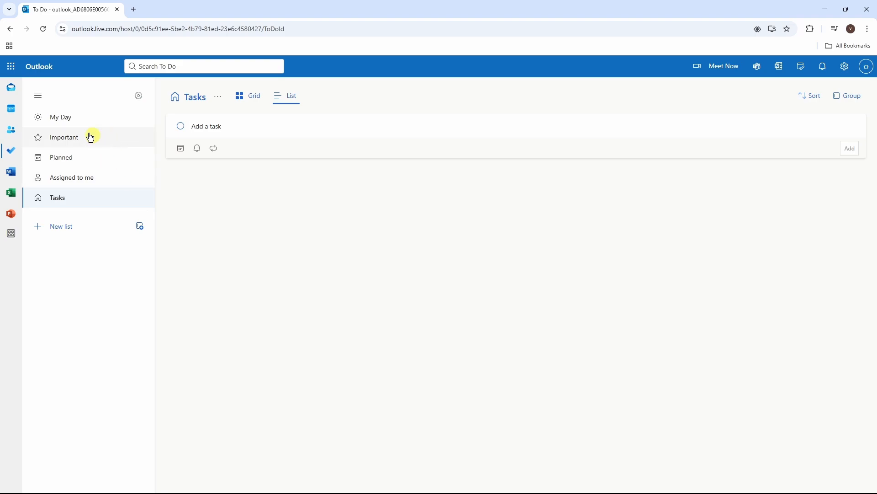
{"action": "left_click", "coordinate": [76, 126]}
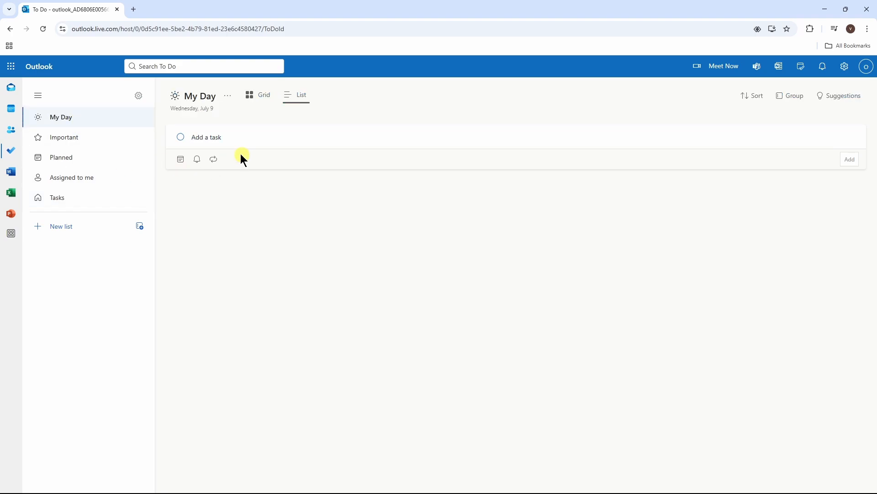
{"action": "left_click", "coordinate": [94, 139]}
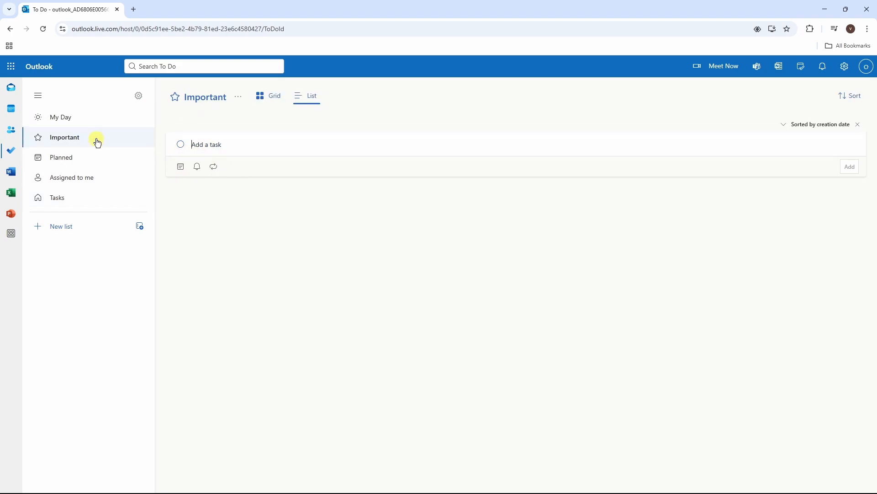
{"action": "left_click", "coordinate": [220, 145]}
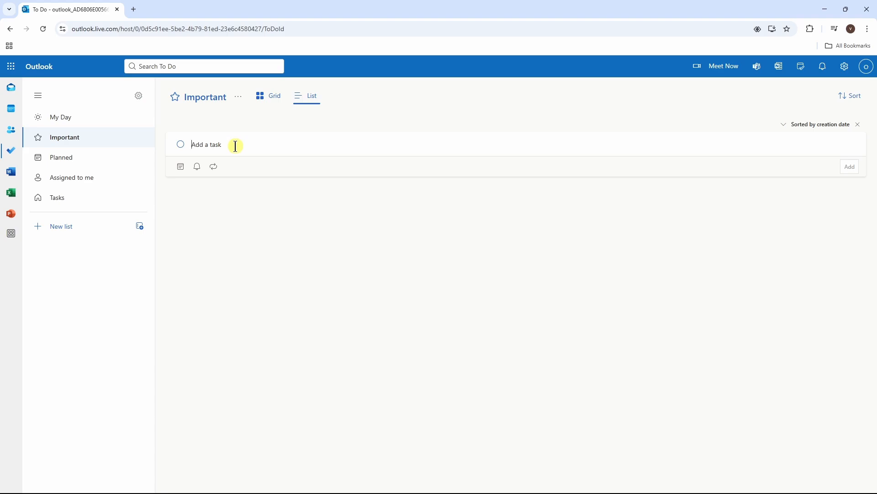
- In the Tasks list, enter a new task "Delete Junk files" with a due date of Friday, July 11
{"action": "left_click", "coordinate": [74, 198]}
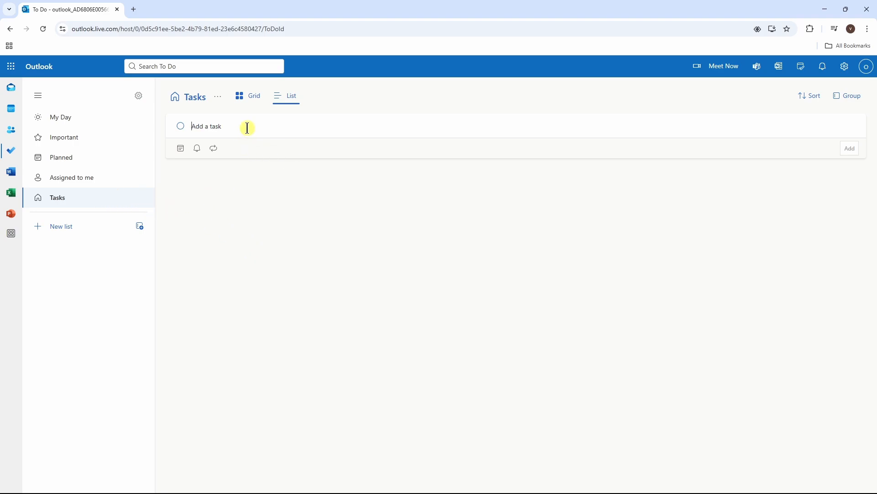
{"action": "type", "text": "Delete Junk files"}
{"action": "left_click", "coordinate": [181, 149]}
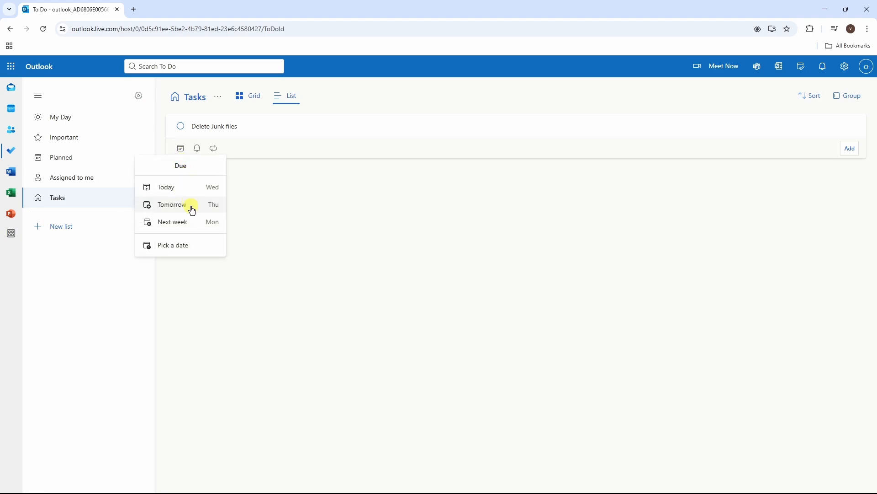
{"action": "left_click", "coordinate": [191, 245]}
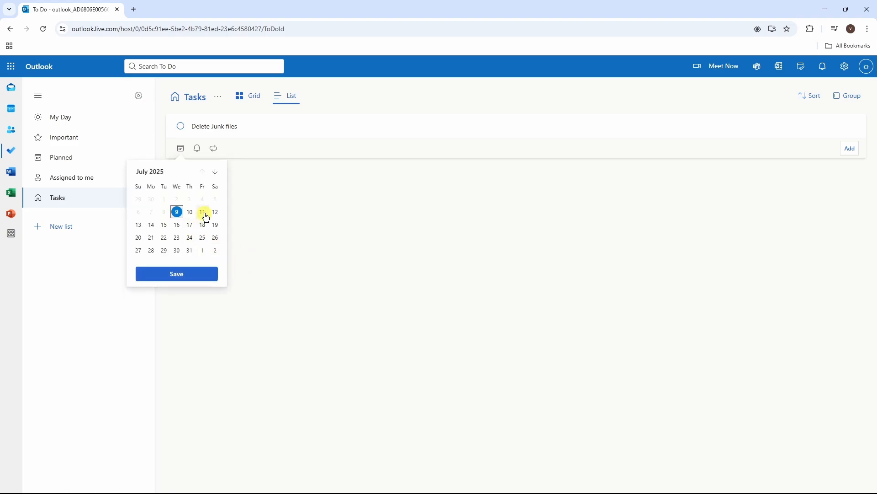
{"action": "left_click", "coordinate": [206, 218]}
{"action": "left_click", "coordinate": [202, 278]}
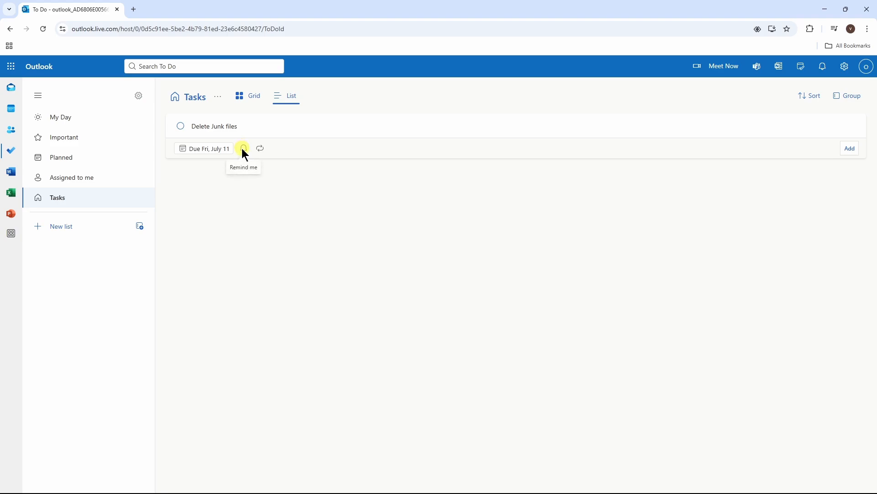
- Set the new task's reminder to tomorrow at 9 AM and add it to the list
{"action": "left_click", "coordinate": [244, 149]}
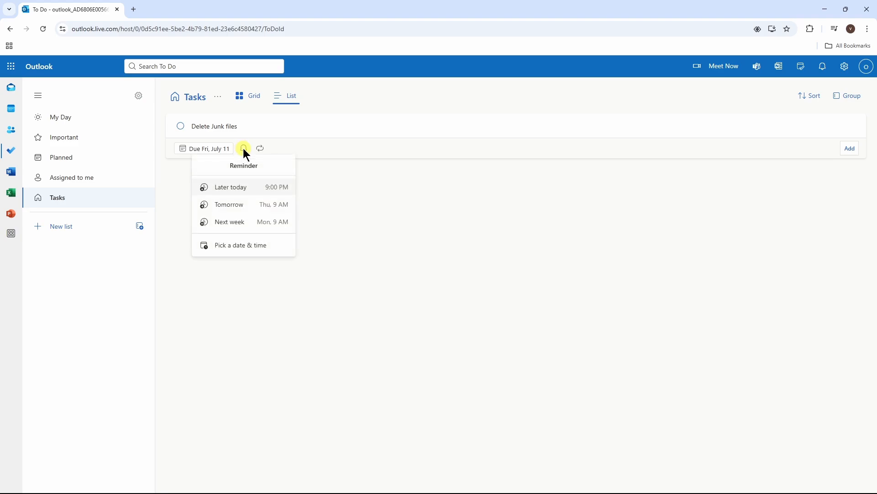
{"action": "left_click", "coordinate": [242, 210]}
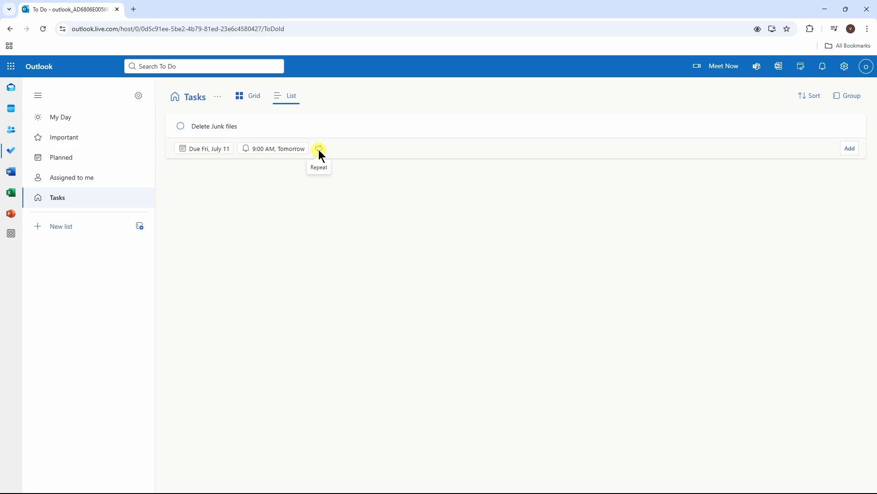
{"action": "left_click", "coordinate": [852, 152]}
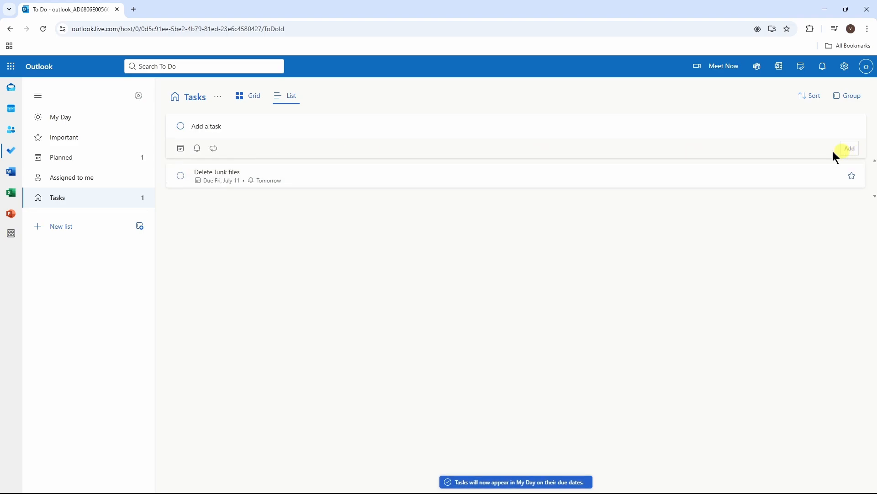
- Attach Color Image.png and company_financials.pdf from the Sample Data folder to the Delete Junk files task
{"action": "left_click", "coordinate": [232, 131]}
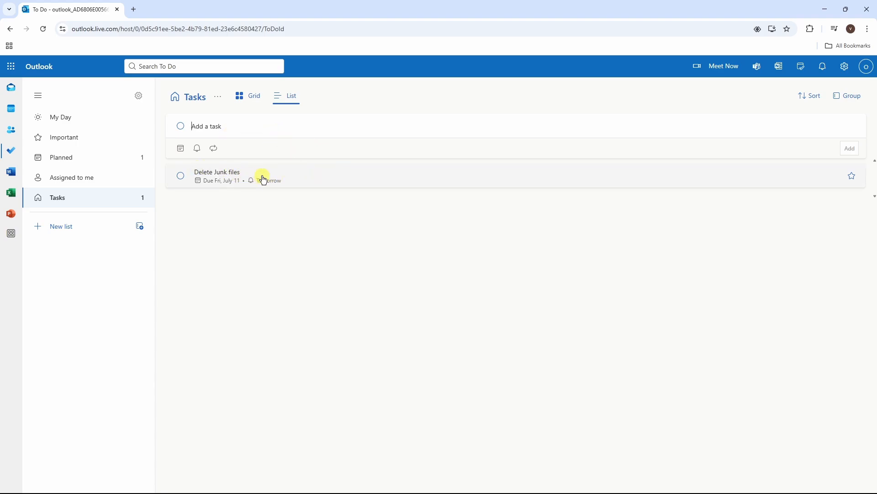
{"action": "left_click", "coordinate": [314, 180]}
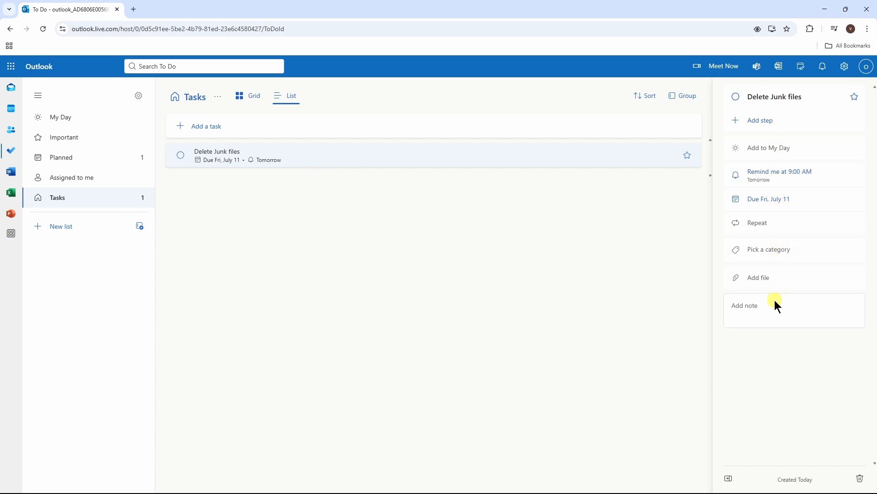
{"action": "left_click", "coordinate": [751, 121]}
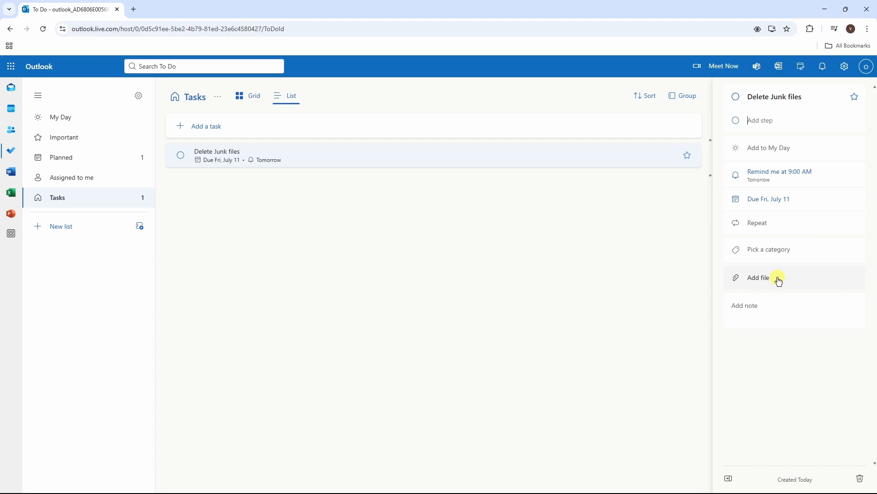
{"action": "left_click", "coordinate": [764, 281]}
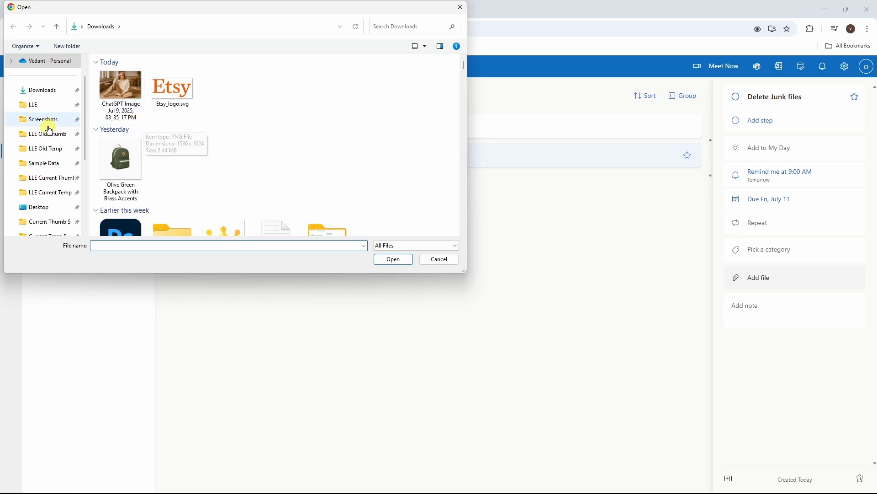
{"action": "left_click", "coordinate": [49, 161]}
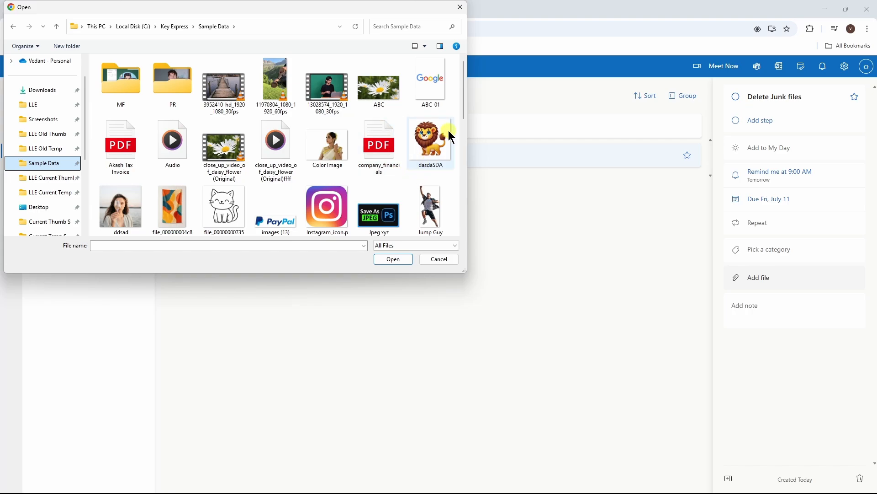
{"action": "double_click", "coordinate": [332, 152]}
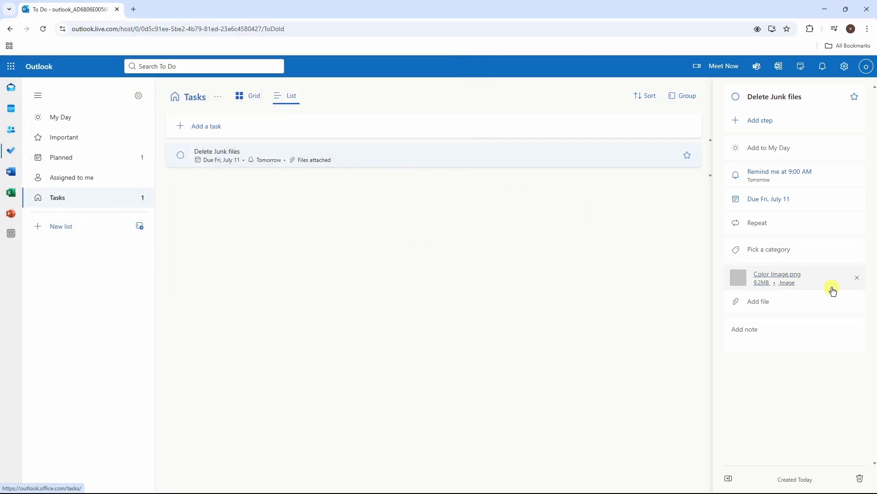
{"action": "left_click", "coordinate": [769, 308]}
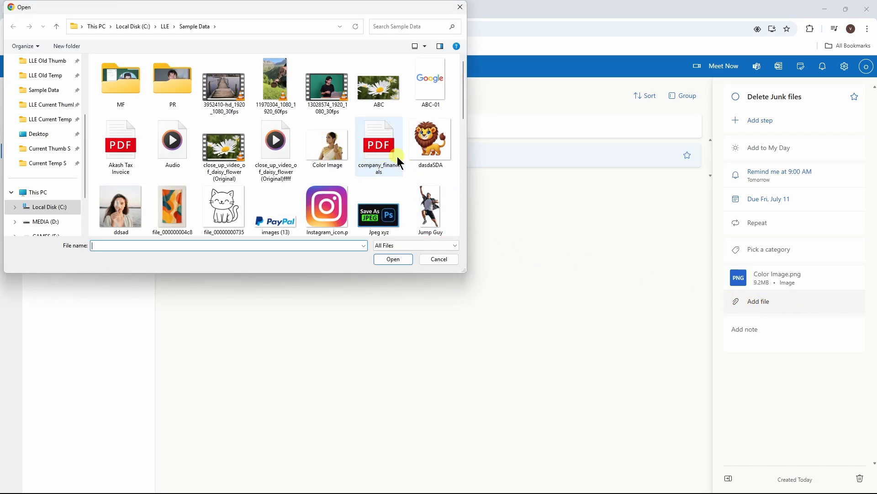
{"action": "double_click", "coordinate": [379, 157]}
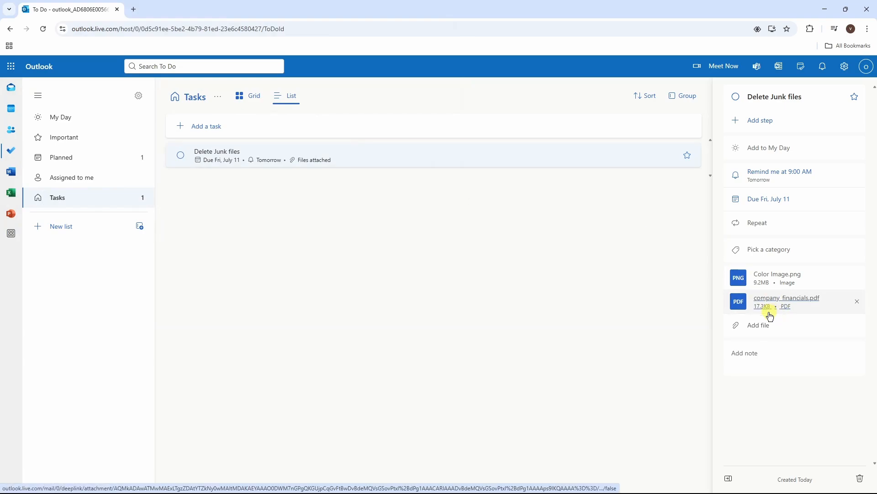
- Add the note "Delte Junk apps too" to the Delete Junk files task and hide its details
{"action": "left_click", "coordinate": [770, 353]}
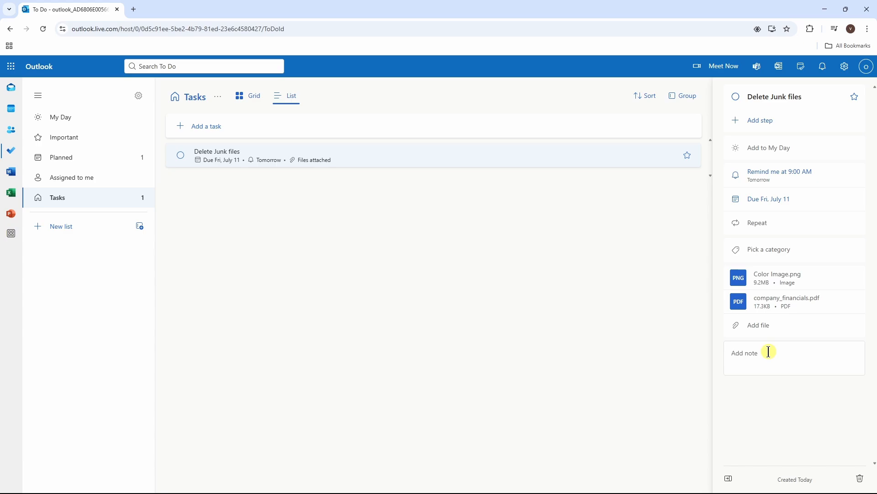
{"action": "type", "text": "Del"}
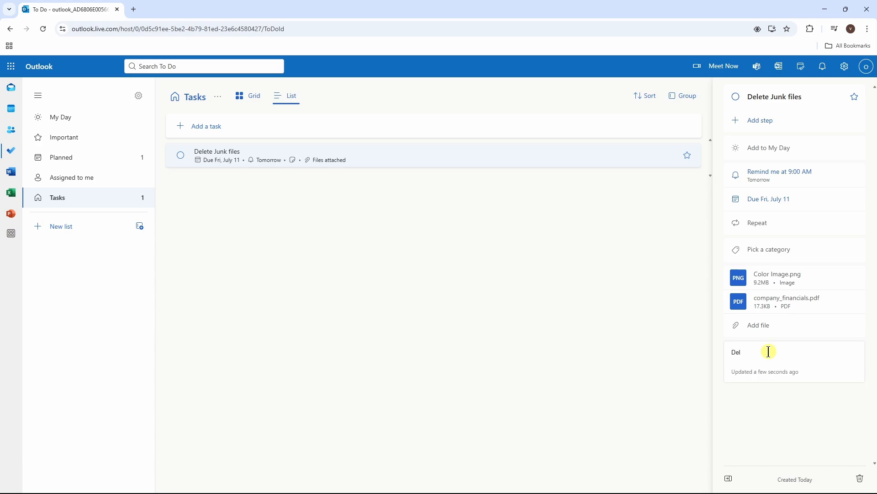
{"action": "type", "text": "te Junk apps too"}
{"action": "left_click", "coordinate": [730, 480]}
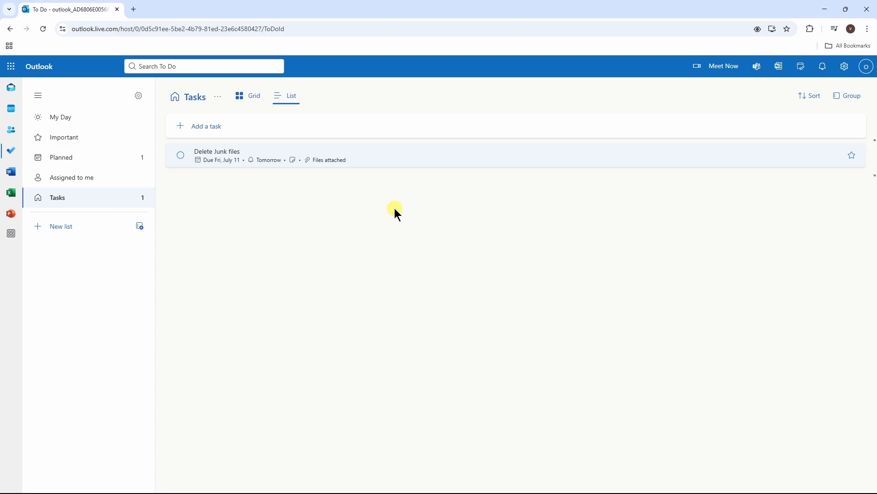
- Create a new list named "9 july"
{"action": "left_click", "coordinate": [63, 225]}
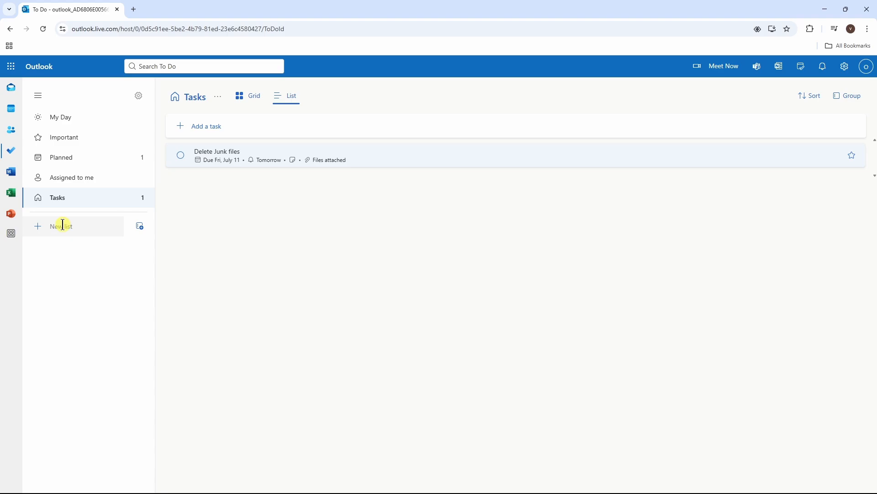
{"action": "type", "text": "9 july"}
{"action": "key", "text": "Return"}
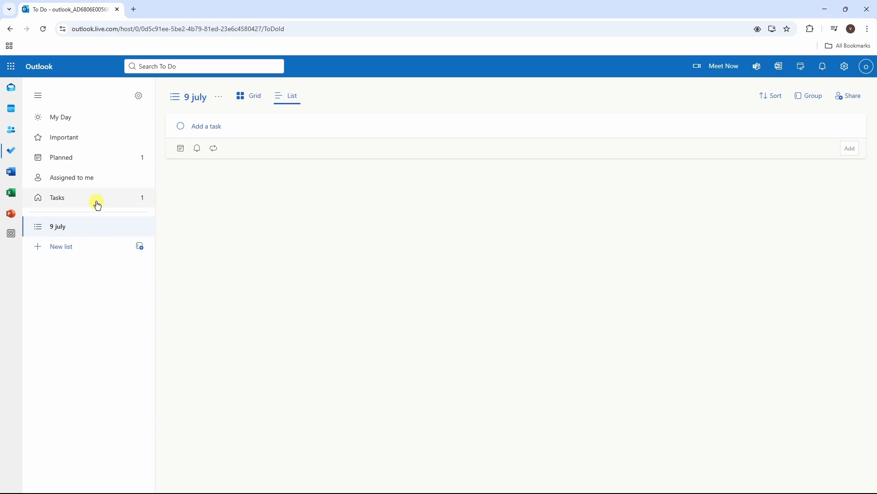
- Move the Delete Junk files task from Tasks into the 9 july list and open its details there
{"action": "left_click", "coordinate": [145, 199]}
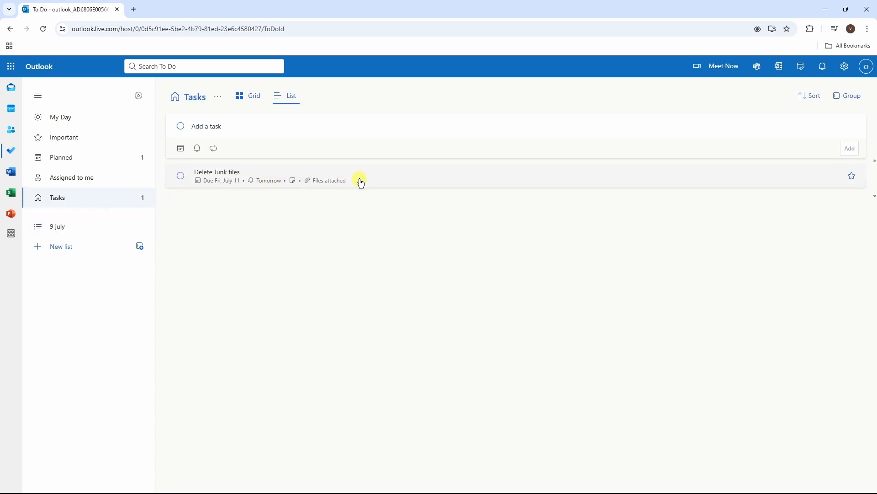
{"action": "left_click_drag", "start_coordinate": [364, 183], "coordinate": [54, 232]}
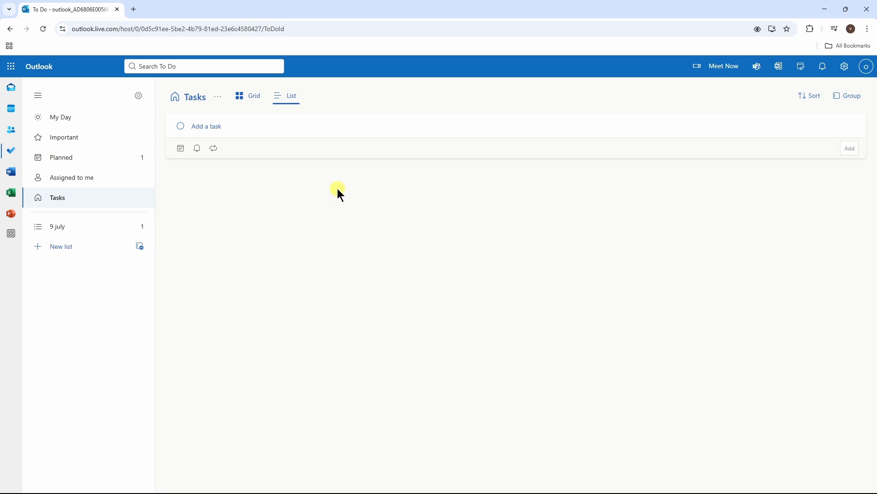
{"action": "left_click", "coordinate": [82, 227]}
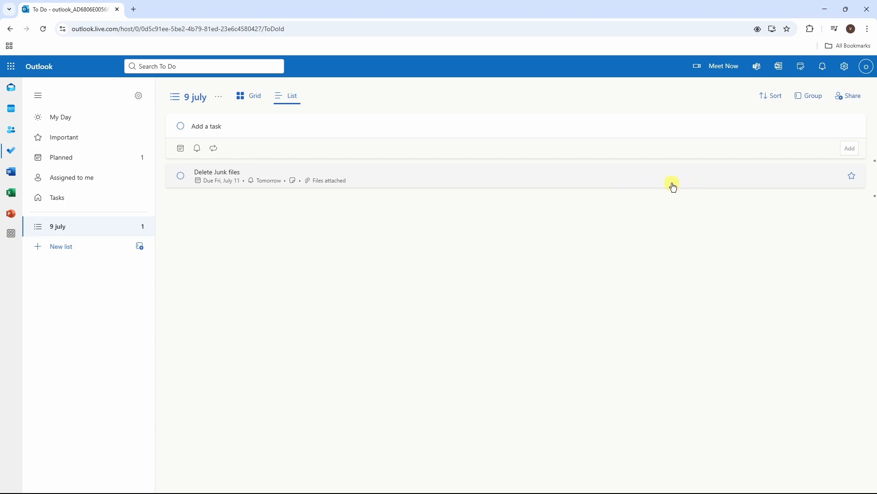
{"action": "left_click", "coordinate": [719, 177]}
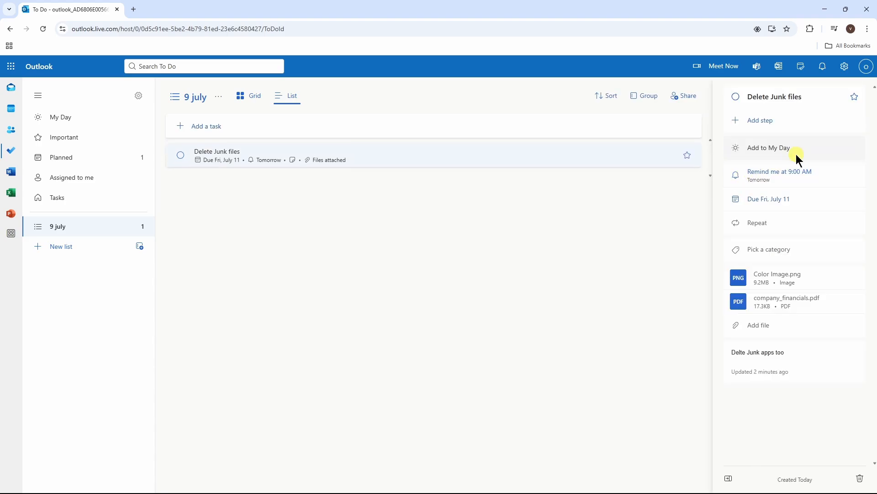
- Create an invitation link for sharing the 9 july list
{"action": "left_click", "coordinate": [684, 102]}
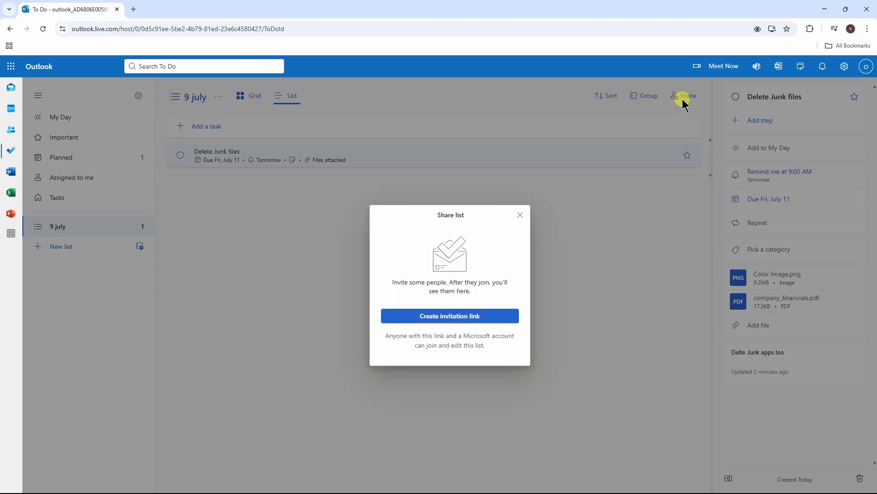
{"action": "left_click", "coordinate": [488, 320]}
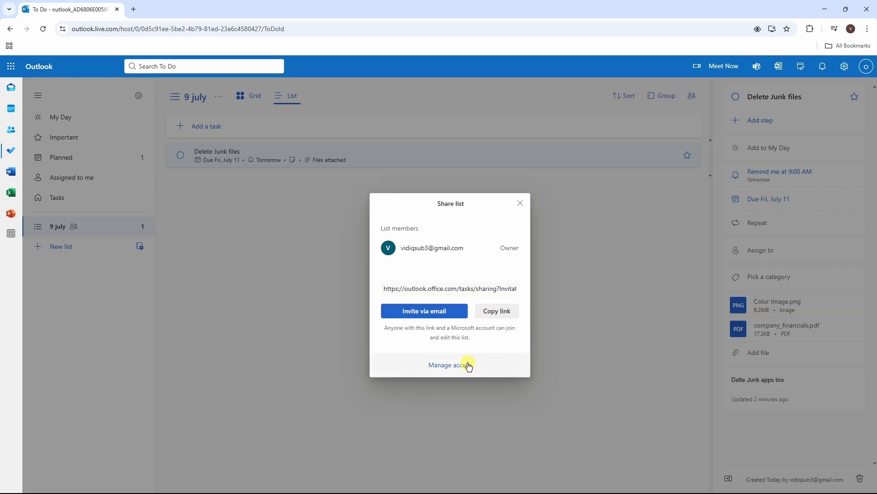
- Limit the shared list's access to current members, remove that limit again, and return to the sharing options
{"action": "left_click", "coordinate": [468, 368]}
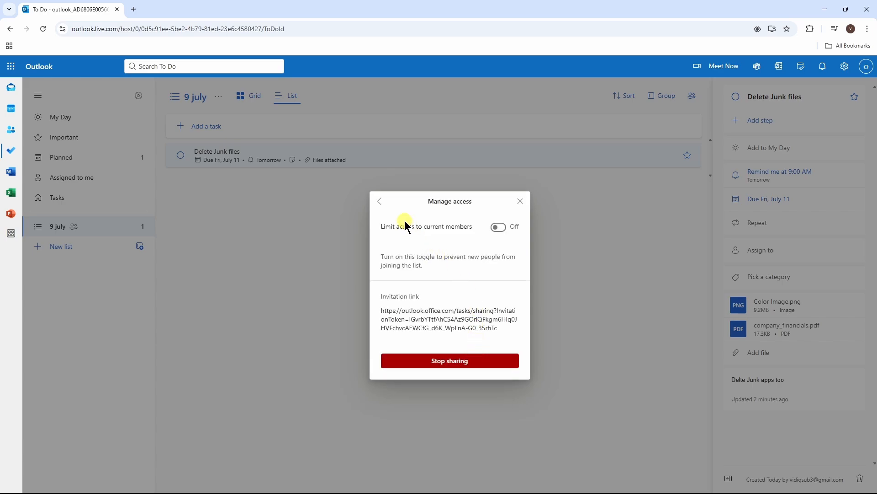
{"action": "left_click", "coordinate": [502, 233]}
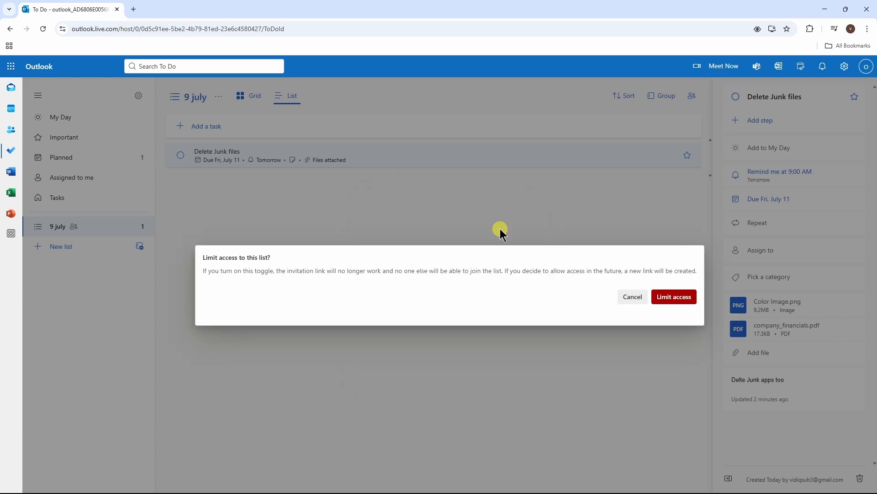
{"action": "left_click", "coordinate": [671, 298]}
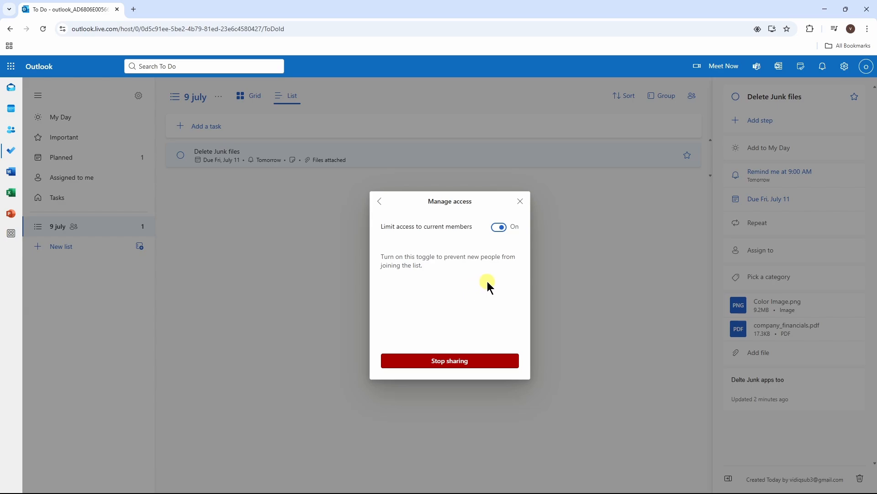
{"action": "left_click", "coordinate": [501, 228]}
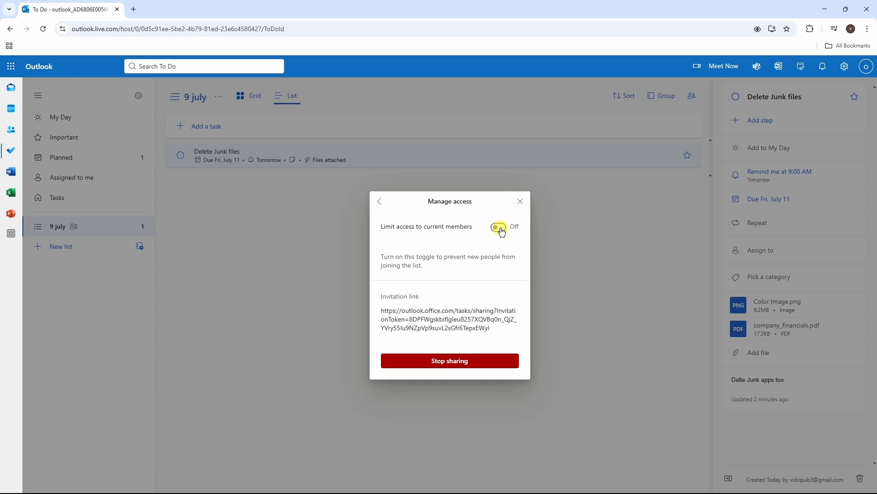
{"action": "left_click", "coordinate": [378, 202]}
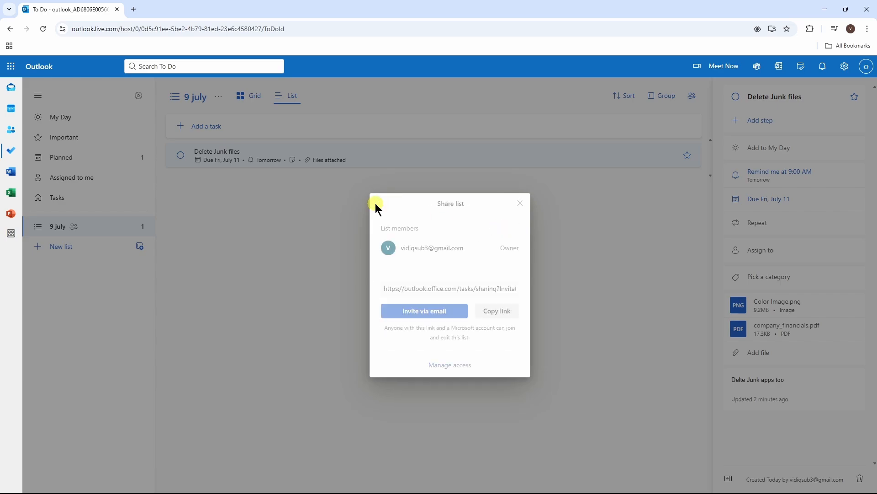
- Copy the 9 july list's invitation link and open it in a new browser tab
{"action": "left_click", "coordinate": [502, 309]}
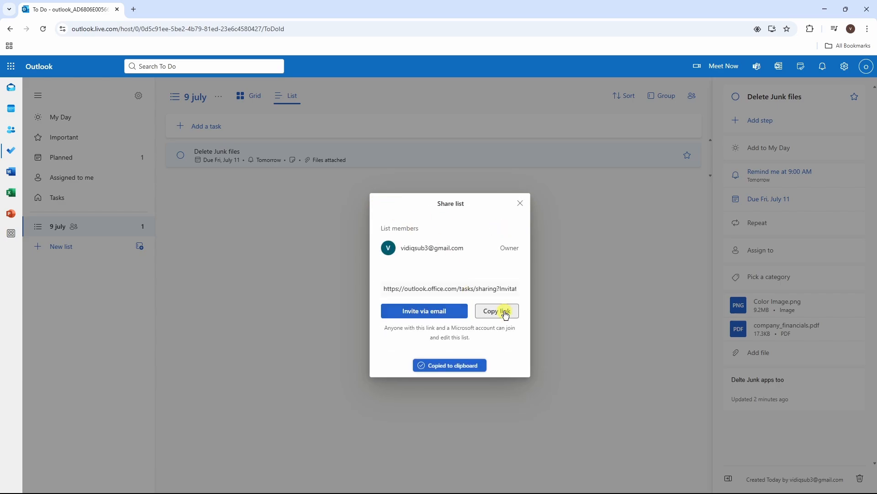
{"action": "left_click", "coordinate": [133, 10]}
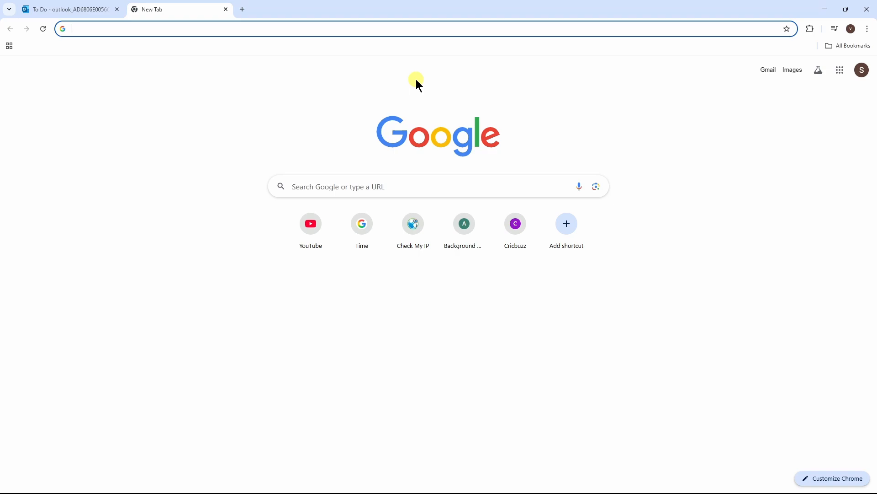
{"action": "key", "text": "ctrl+v"}
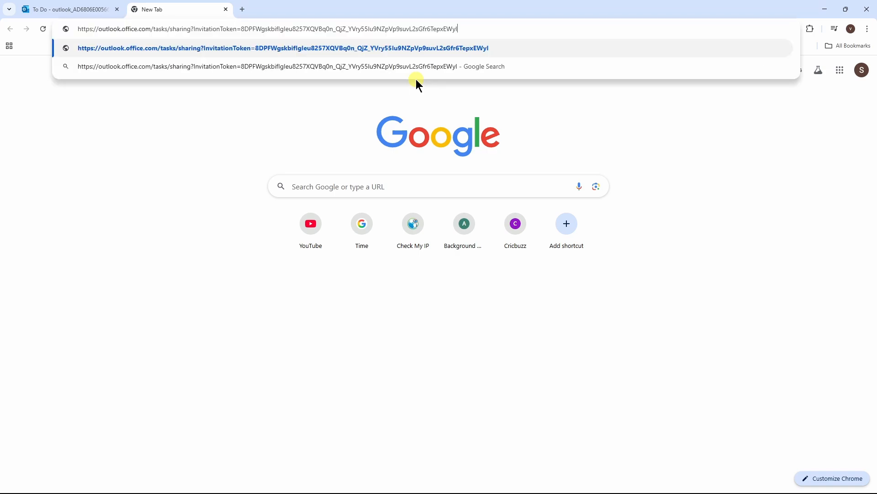
{"action": "key", "text": "Return"}
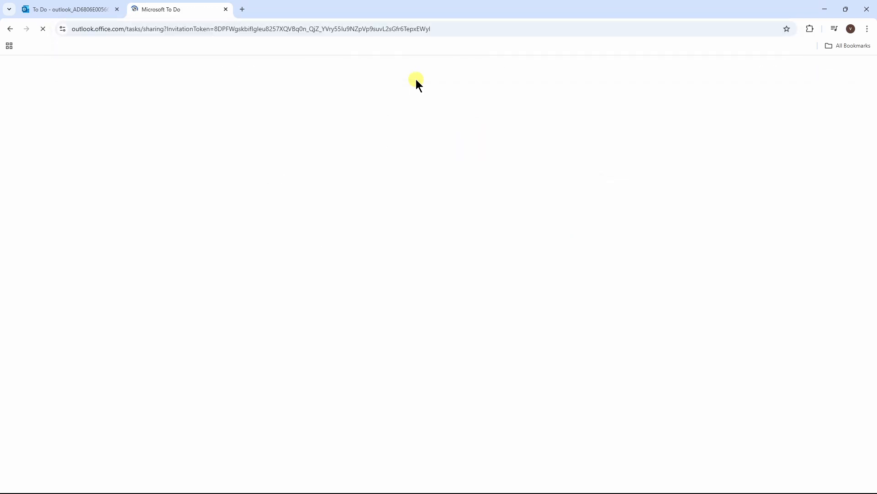